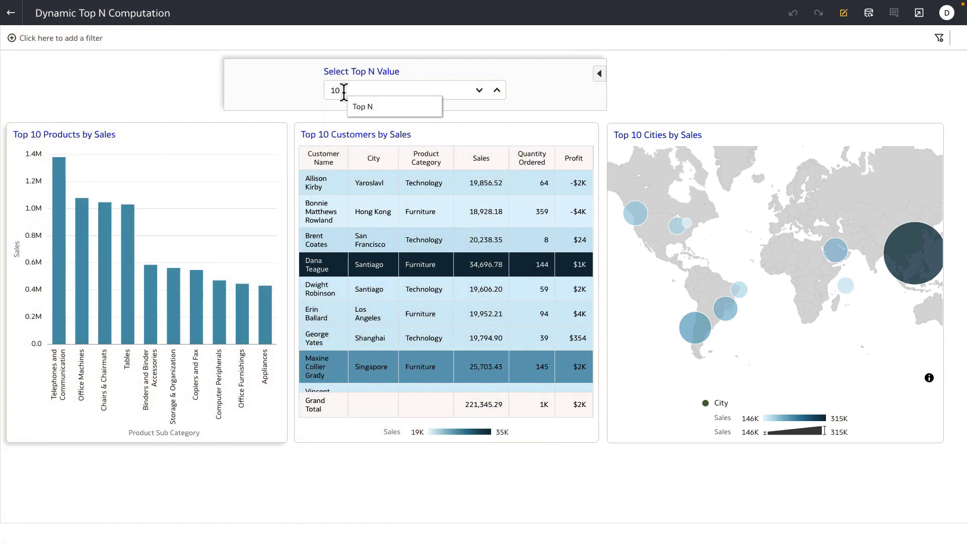
Replace the Top N value with 5 to check the visuals update
{"action": "left_click", "coordinate": [343, 92]}
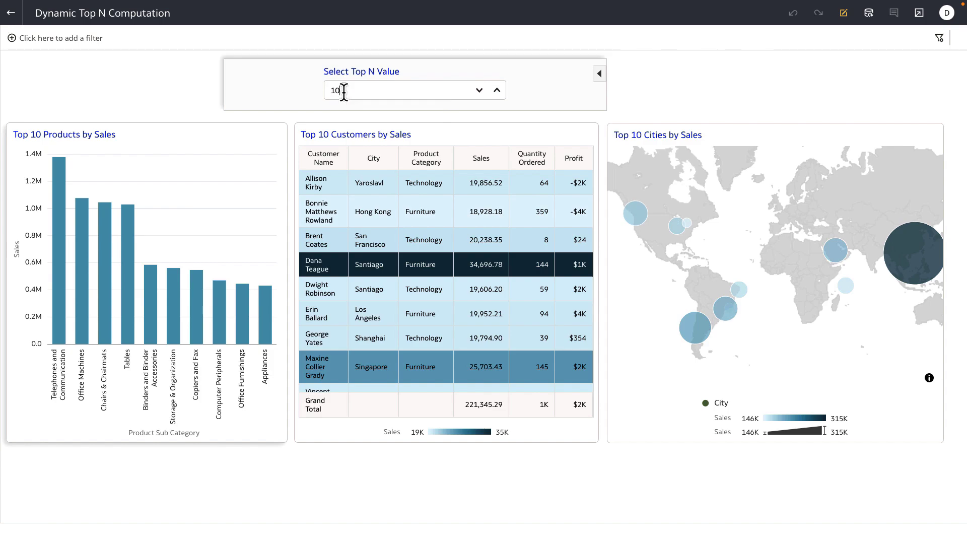
{"action": "key", "text": "BackSpace"}
{"action": "key", "text": "BackSpace"}
{"action": "type", "text": "5"}
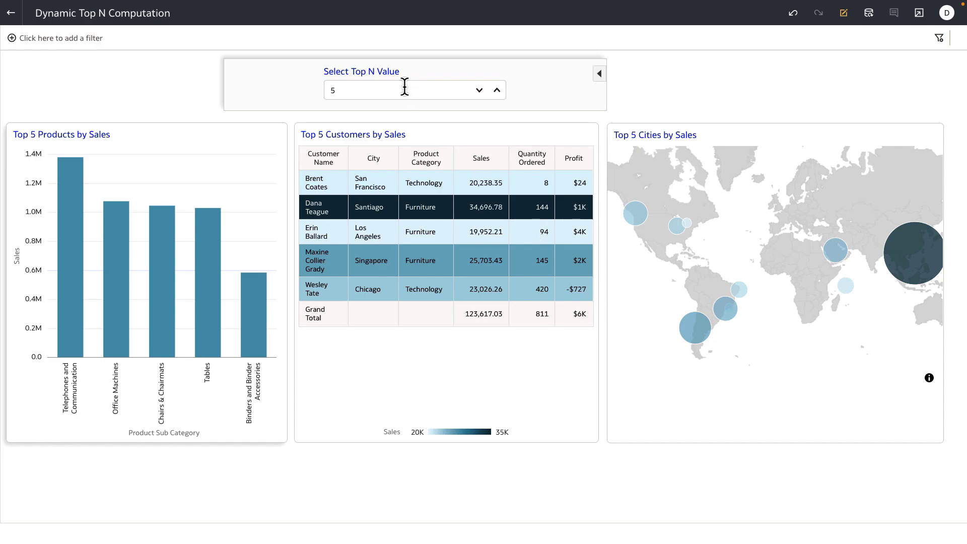
Apply a Top N value of 15, then open the workbook in edit mode
{"action": "left_click", "coordinate": [403, 86]}
{"action": "key", "text": "BackSpace"}
{"action": "type", "text": "15"}
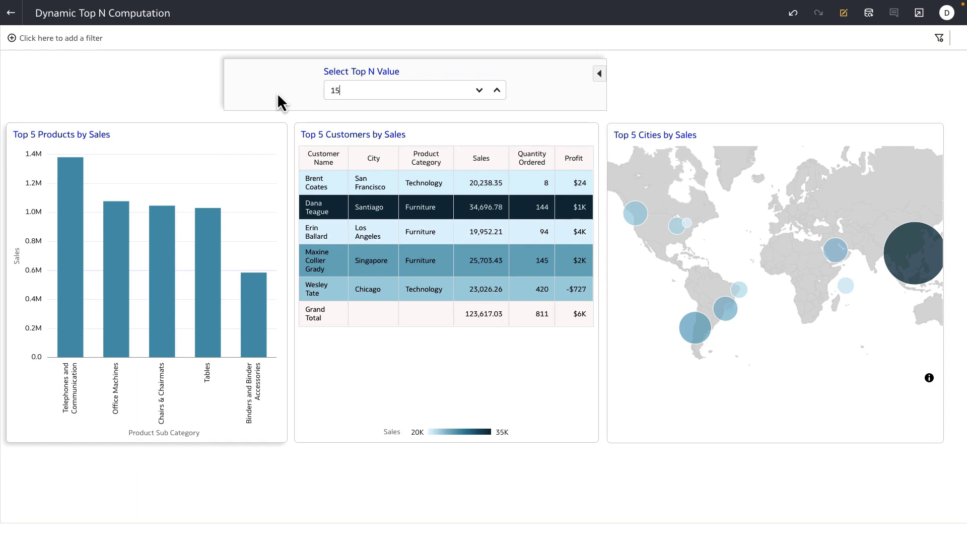
{"action": "key", "text": "Return"}
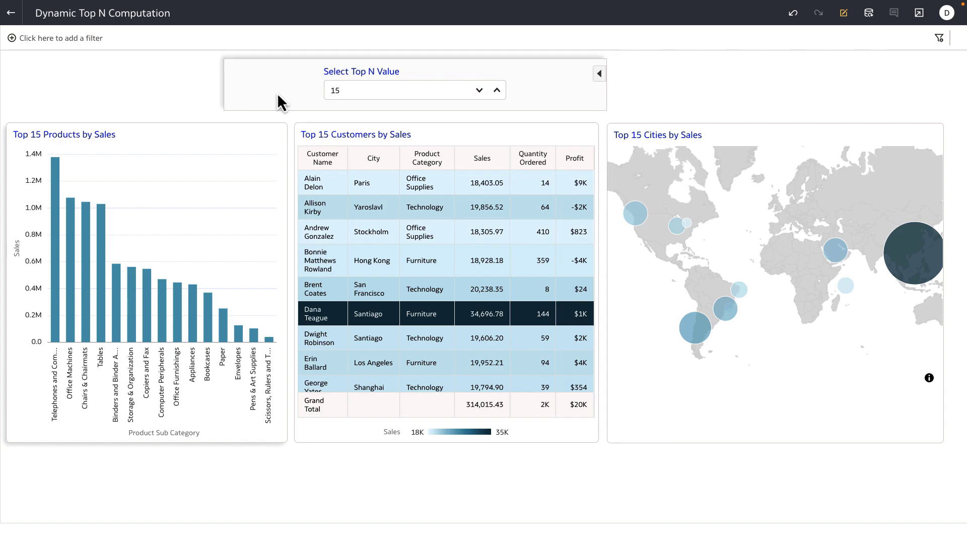
{"action": "left_click", "coordinate": [844, 13]}
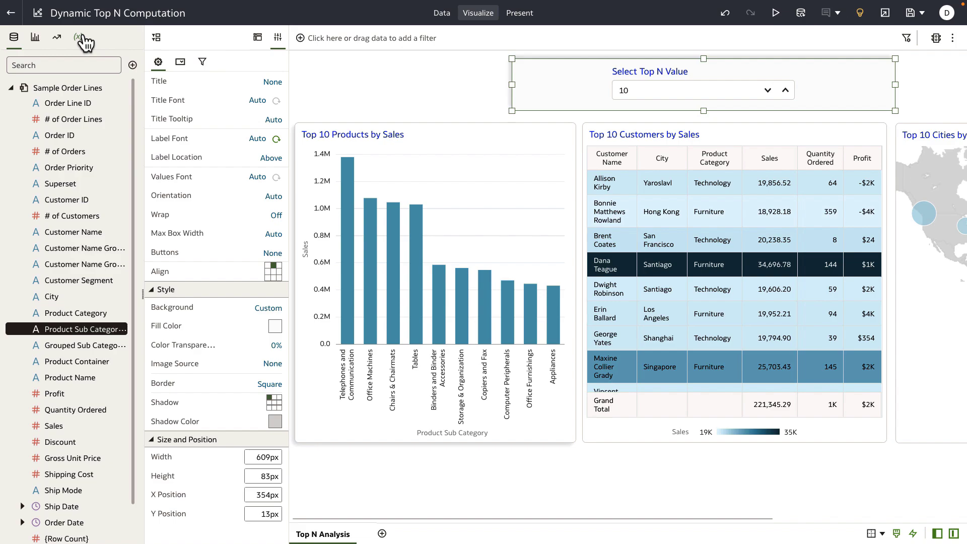
Review the Top N parameter: Integer type, any value allowed, initial value 10
{"action": "left_click", "coordinate": [78, 37]}
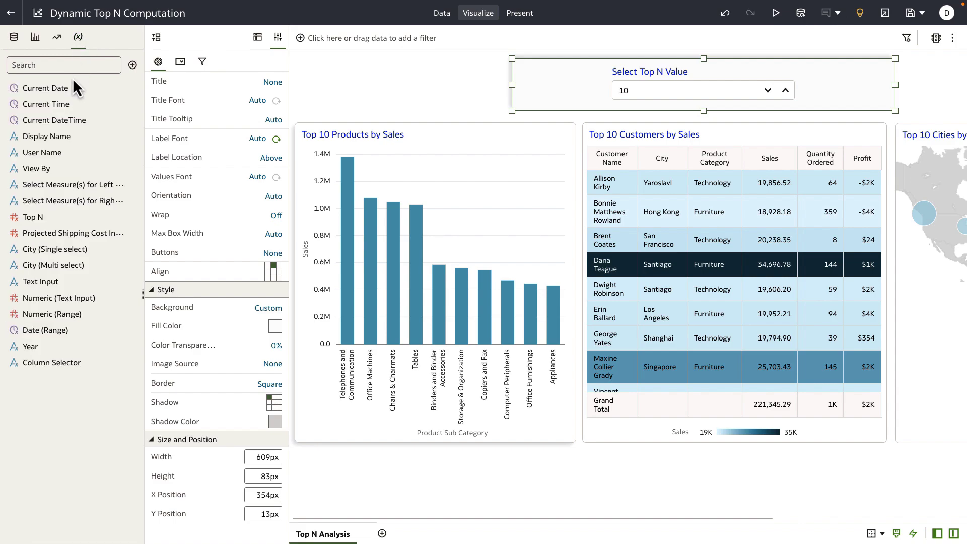
{"action": "right_click", "coordinate": [44, 220]}
{"action": "left_click", "coordinate": [62, 222]}
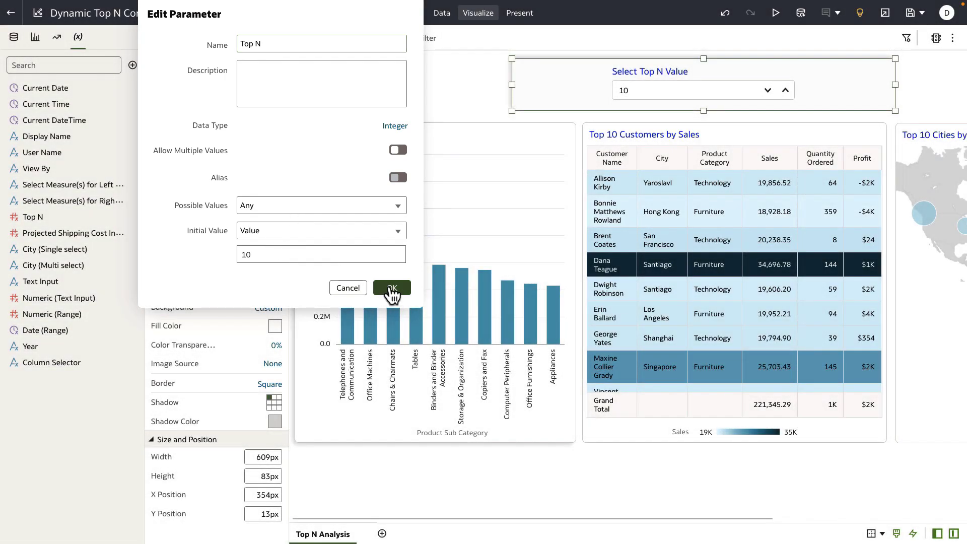
{"action": "left_click", "coordinate": [391, 289]}
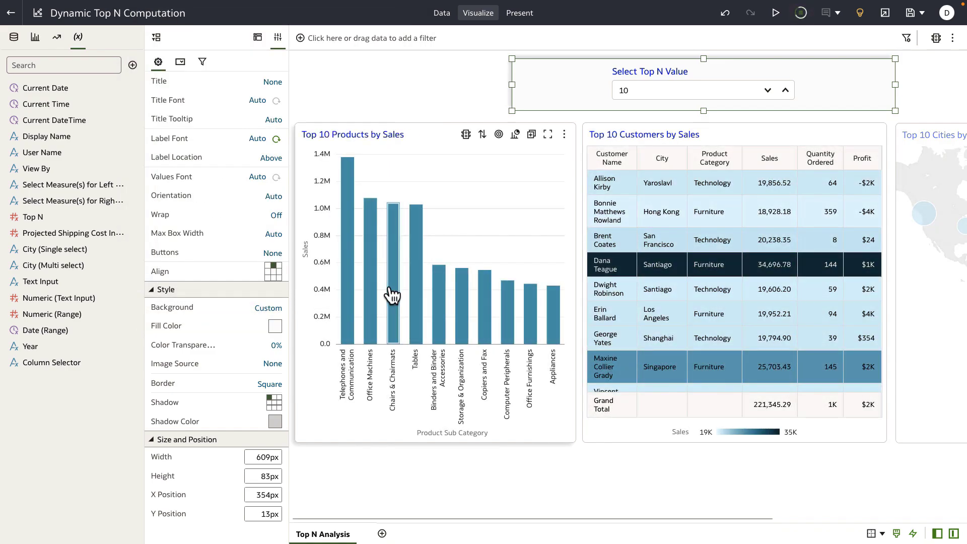
Show the Top 10 Products chart's Grammar: Sales by Product Sub Category, filtered by Top N
{"action": "left_click", "coordinate": [423, 189]}
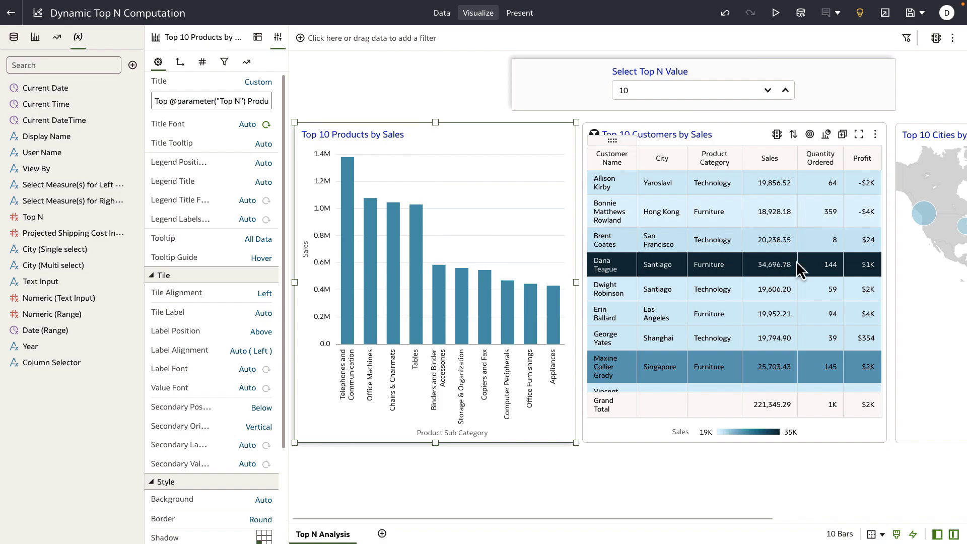
{"action": "scroll", "coordinate": [805, 262], "scroll_direction": "right", "scroll_amount": 3}
{"action": "scroll", "coordinate": [811, 269], "scroll_direction": "left", "scroll_amount": 2}
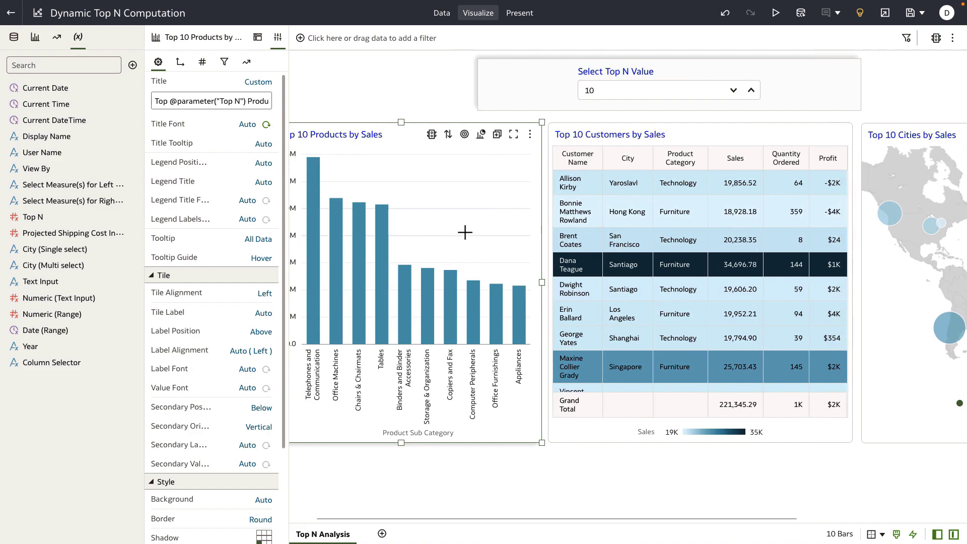
{"action": "scroll", "coordinate": [464, 232], "scroll_direction": "left", "scroll_amount": 1}
{"action": "left_click", "coordinate": [257, 37]}
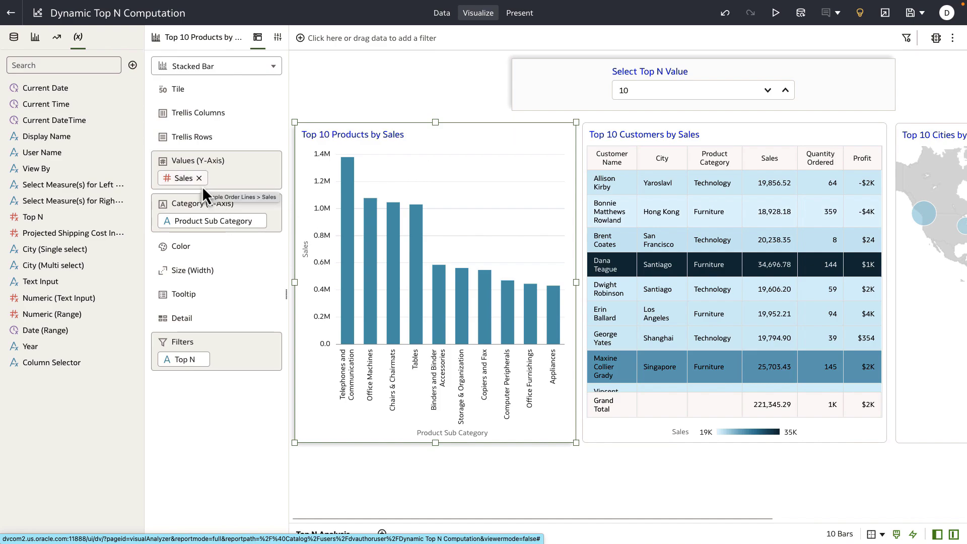
{"action": "right_click", "coordinate": [187, 361]}
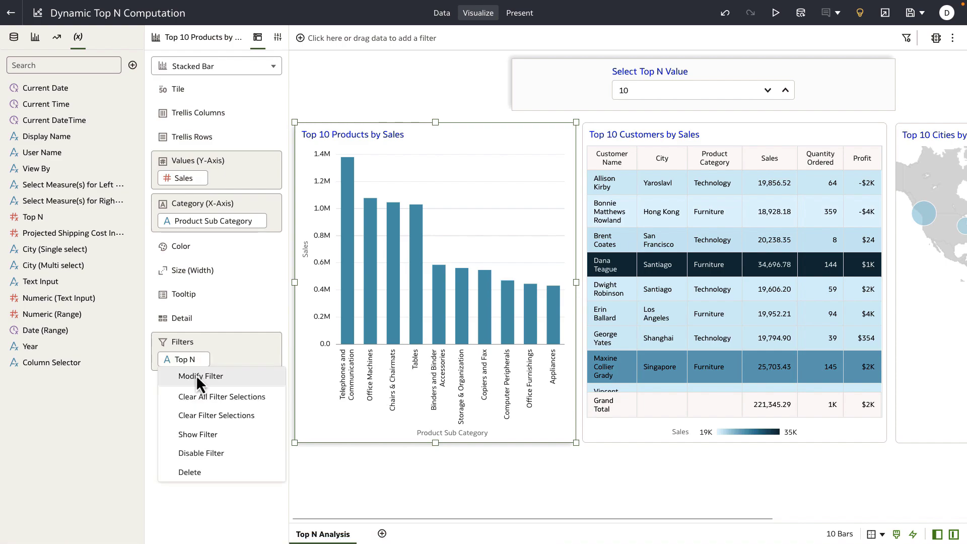
{"action": "left_click", "coordinate": [196, 374]}
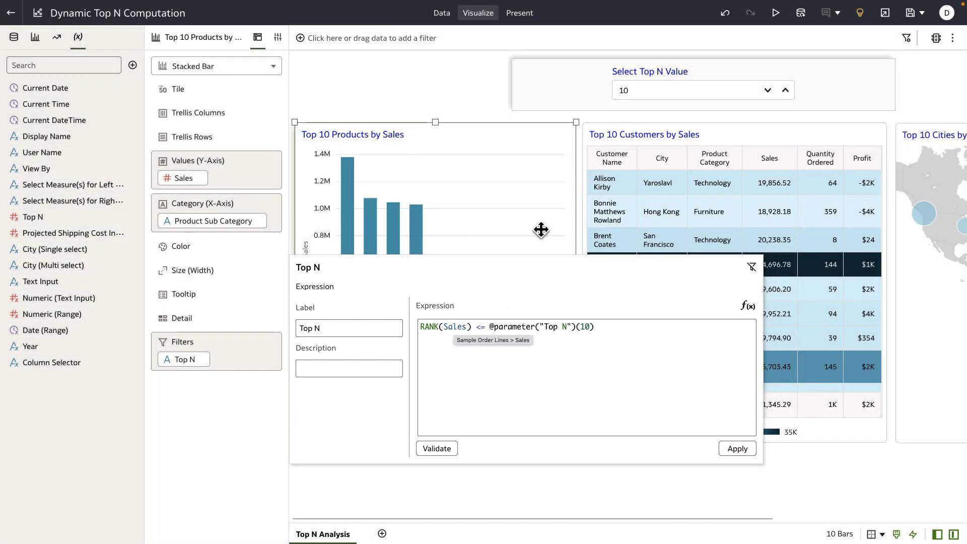
{"action": "left_click", "coordinate": [540, 227]}
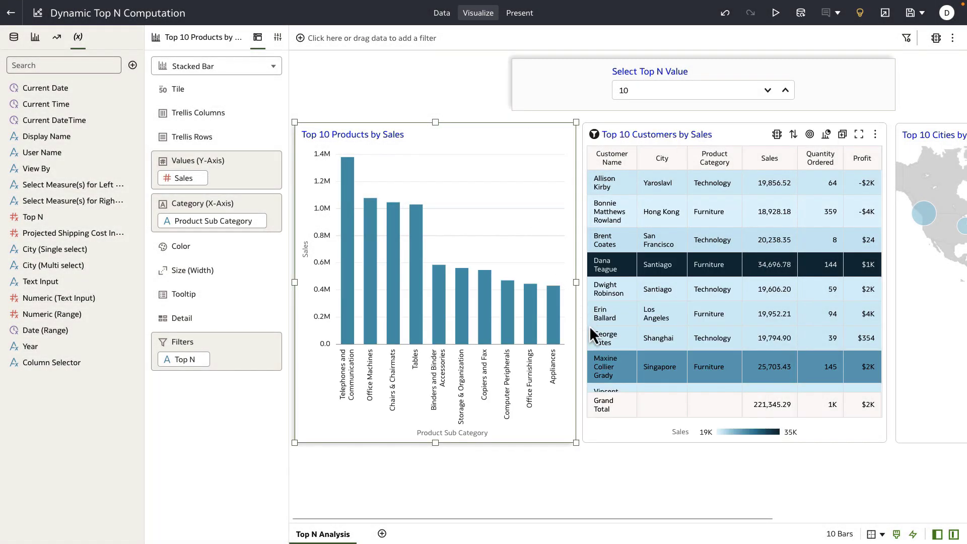
Inspect the Top 10 Customers table's Top N filter expression ranking by Sales
{"action": "left_click", "coordinate": [637, 424]}
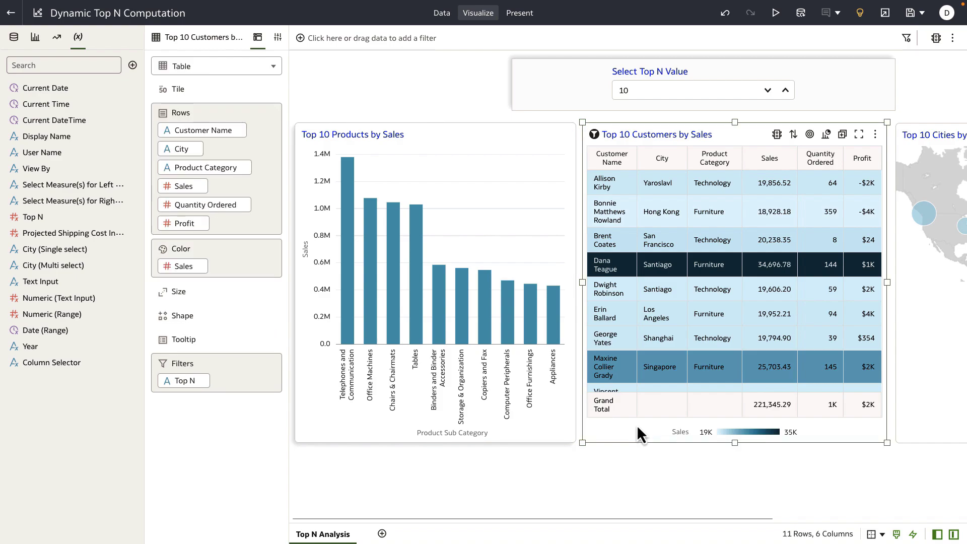
{"action": "right_click", "coordinate": [186, 382]}
{"action": "left_click", "coordinate": [195, 398]}
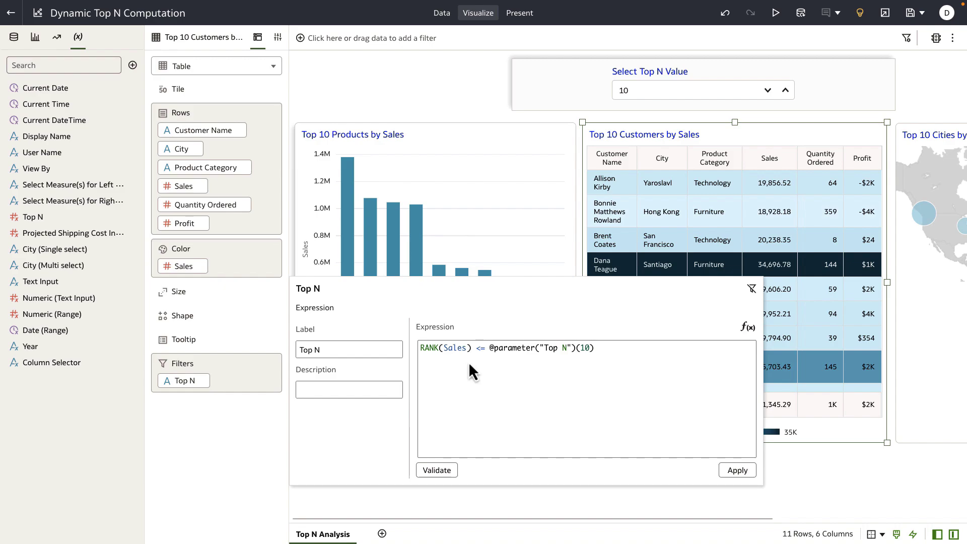
{"action": "left_click", "coordinate": [854, 427]}
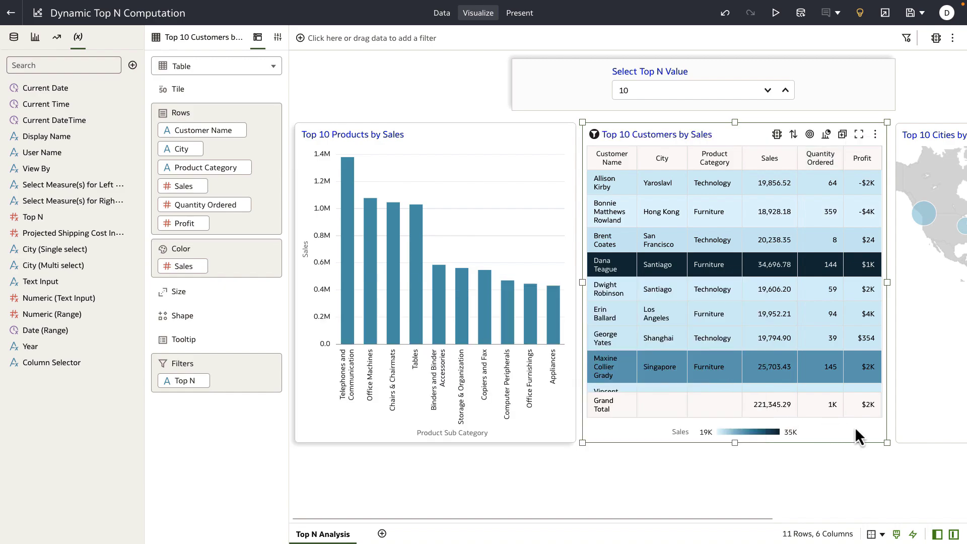
{"action": "left_click", "coordinate": [573, 95]}
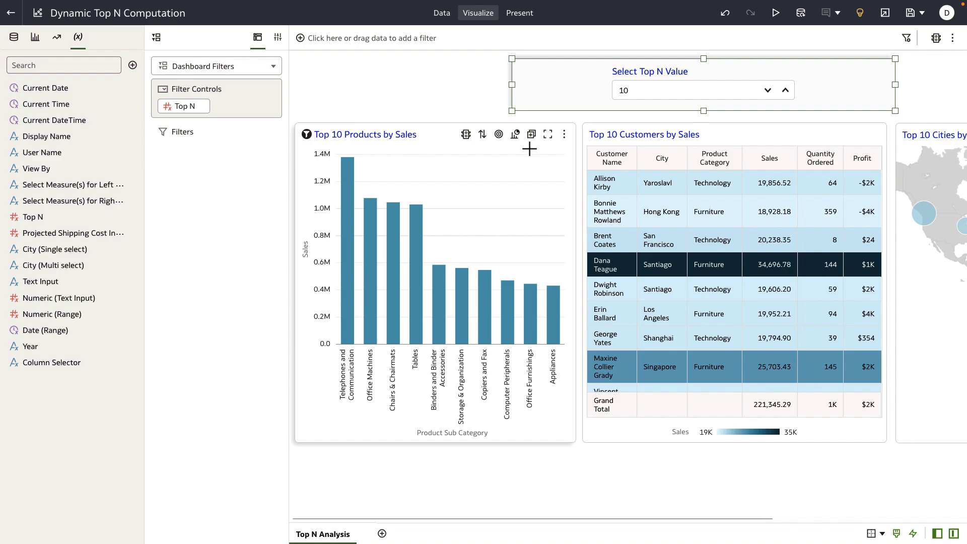
{"action": "left_click", "coordinate": [407, 145]}
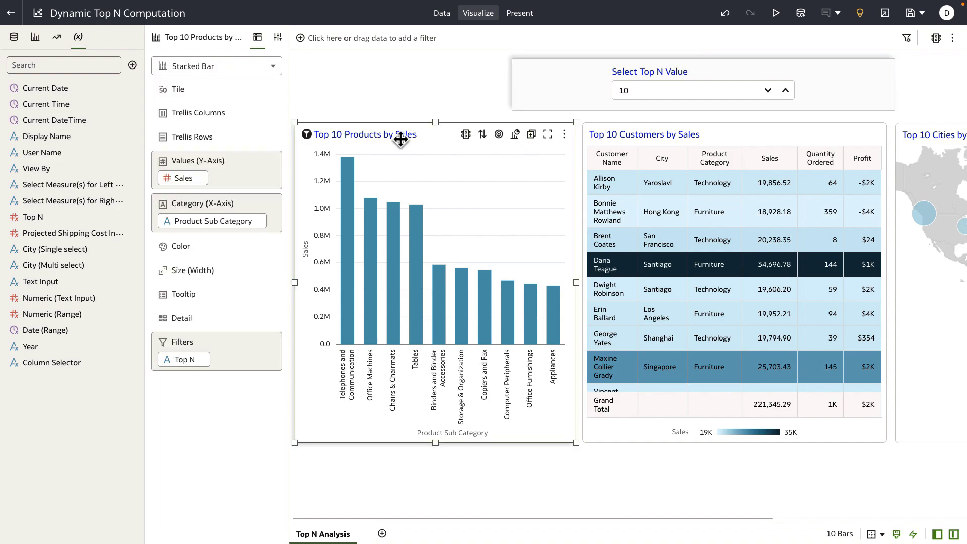
{"action": "left_click", "coordinate": [277, 37]}
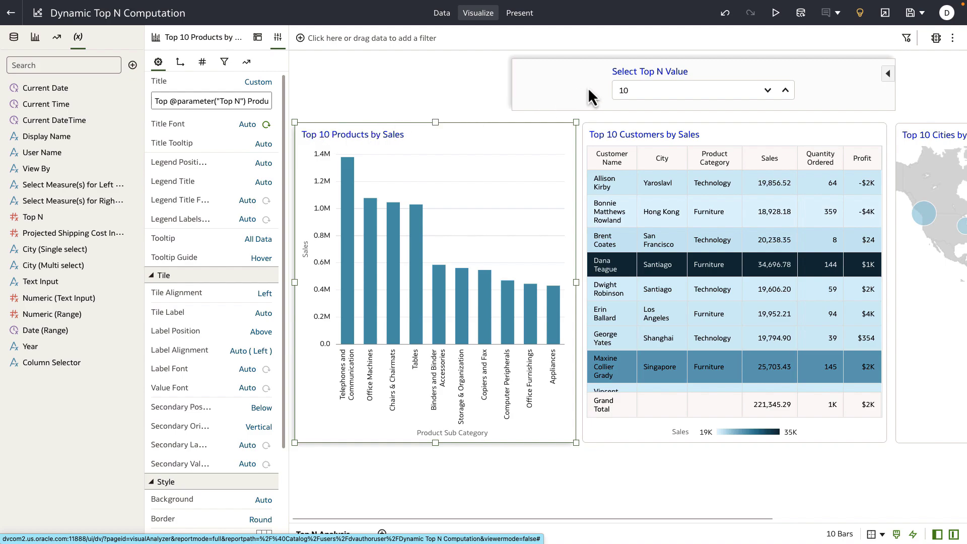
Preview the dashboard and change the Top N value from 10 to 3
{"action": "left_click", "coordinate": [775, 15]}
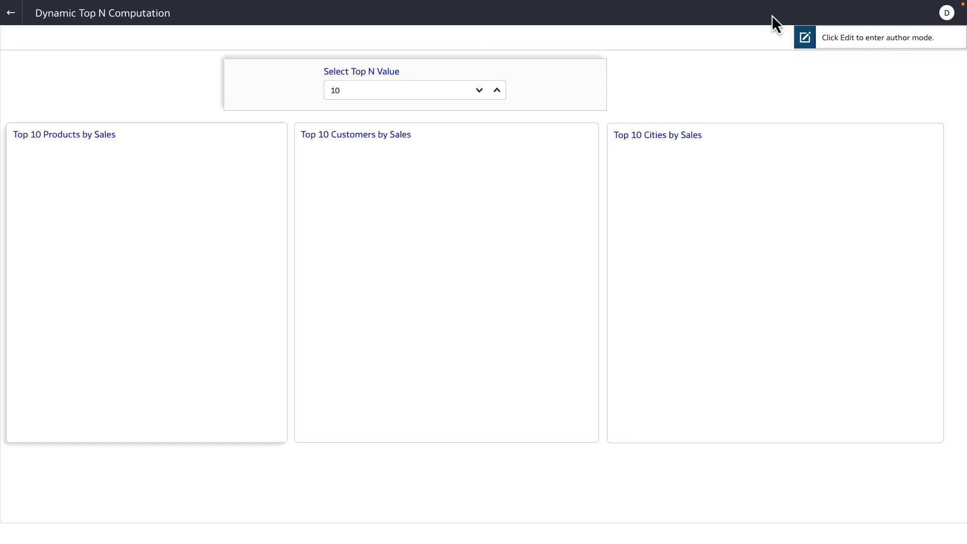
{"action": "left_click", "coordinate": [443, 89]}
{"action": "key", "text": "BackSpace"}
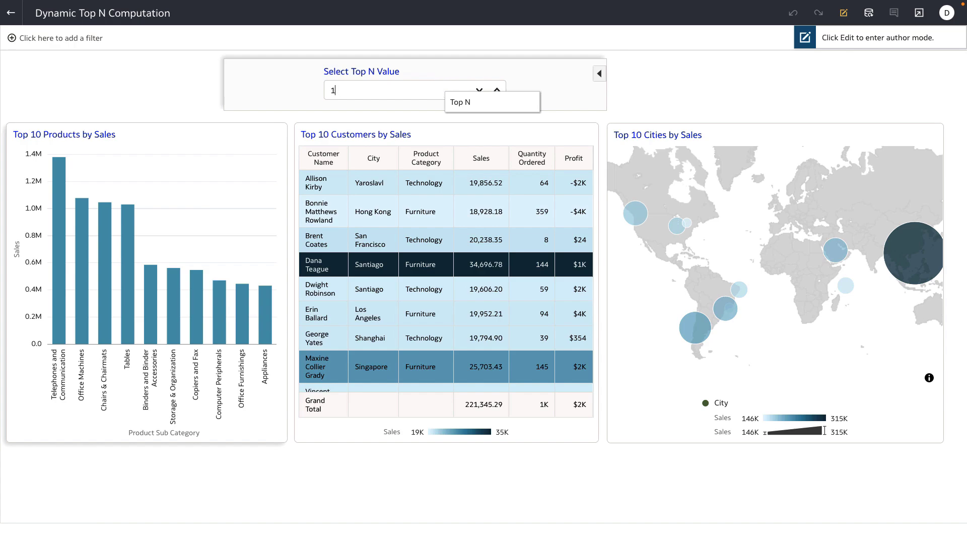
{"action": "key", "text": "BackSpace"}
{"action": "type", "text": "3"}
{"action": "key", "text": "Return"}
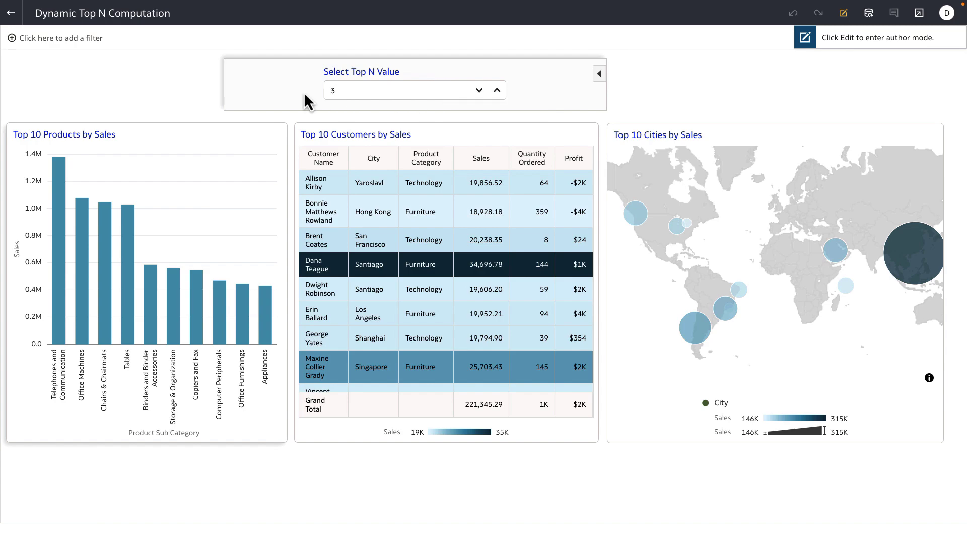